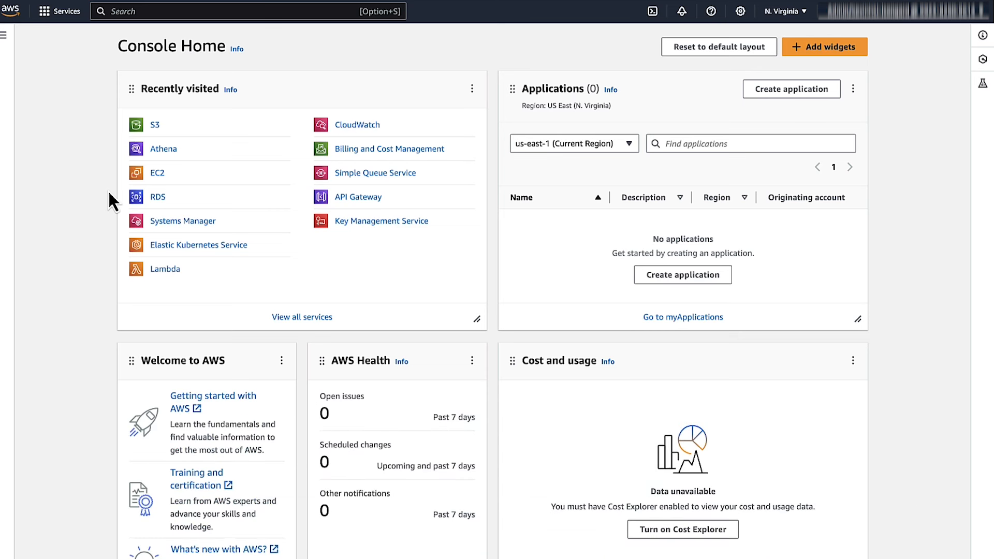
Open the Athena query editor and run the query select * from json_malformed limit 10.
left_click(163, 150)
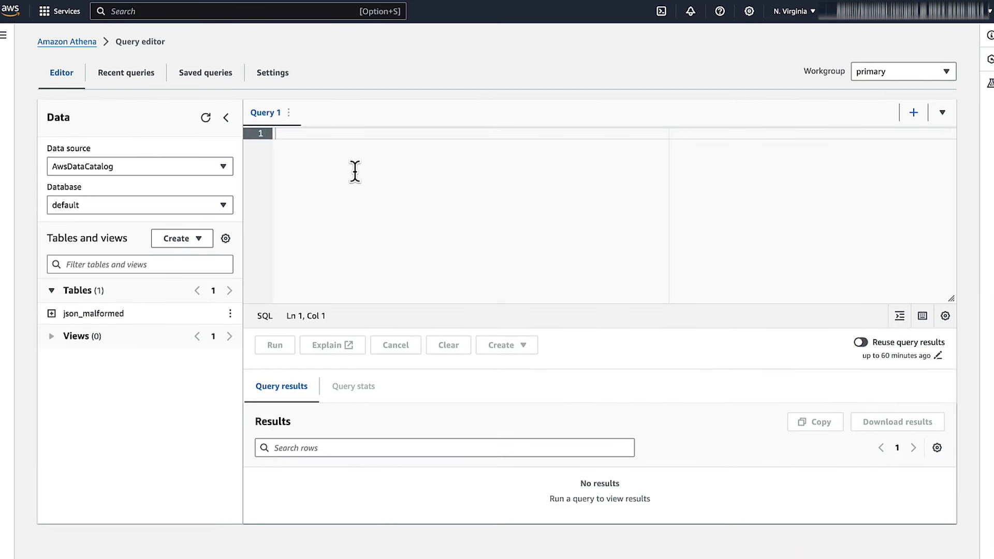
type("select * from json_malformed limit 10")
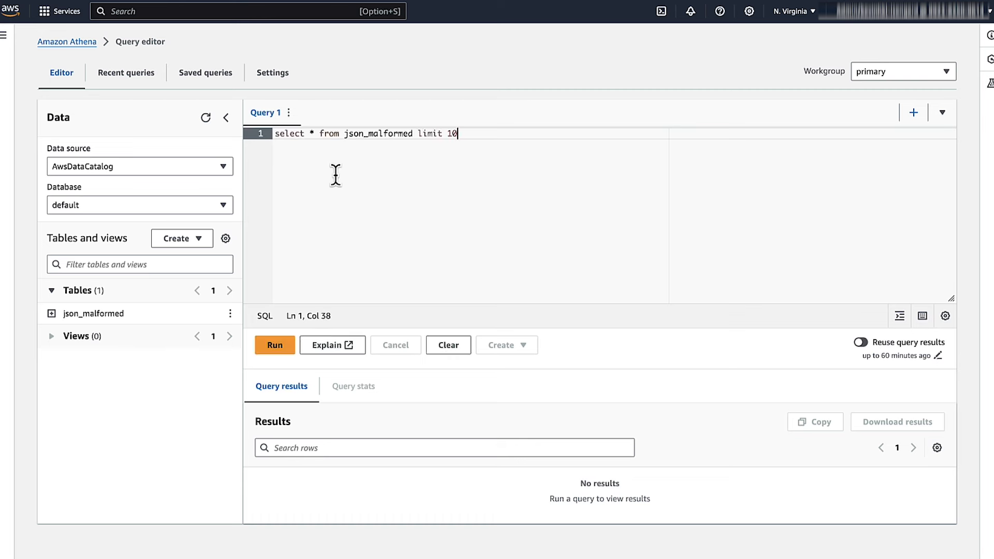
left_click(274, 345)
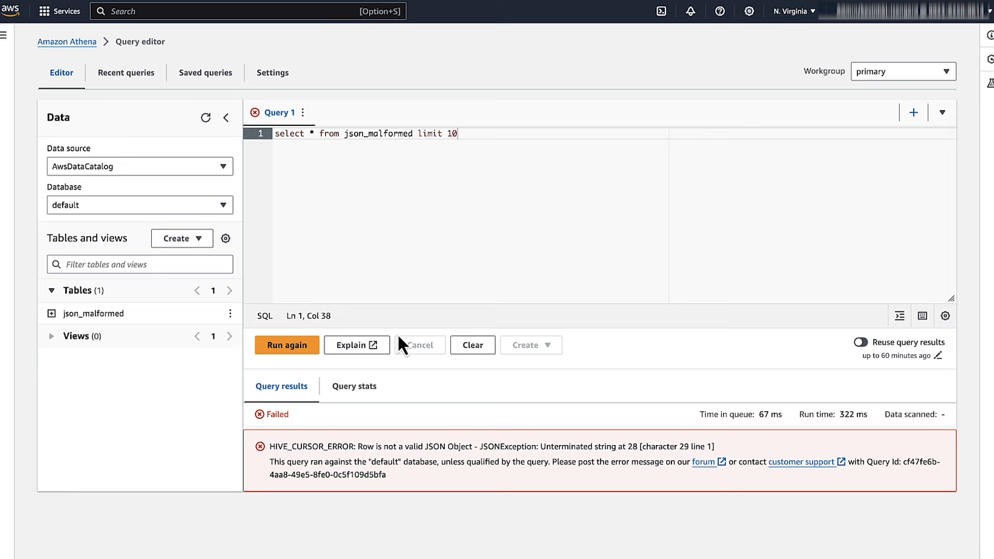
Switch to AWS Glue and open the json_malformed table from the Data Catalog for editing.
left_click(130, 6)
type("glue")
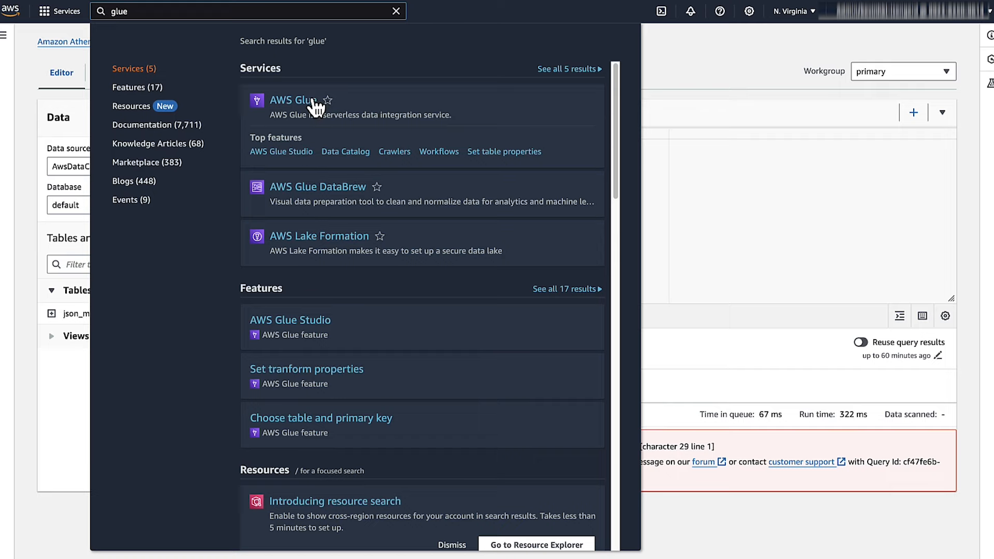
left_click(313, 100)
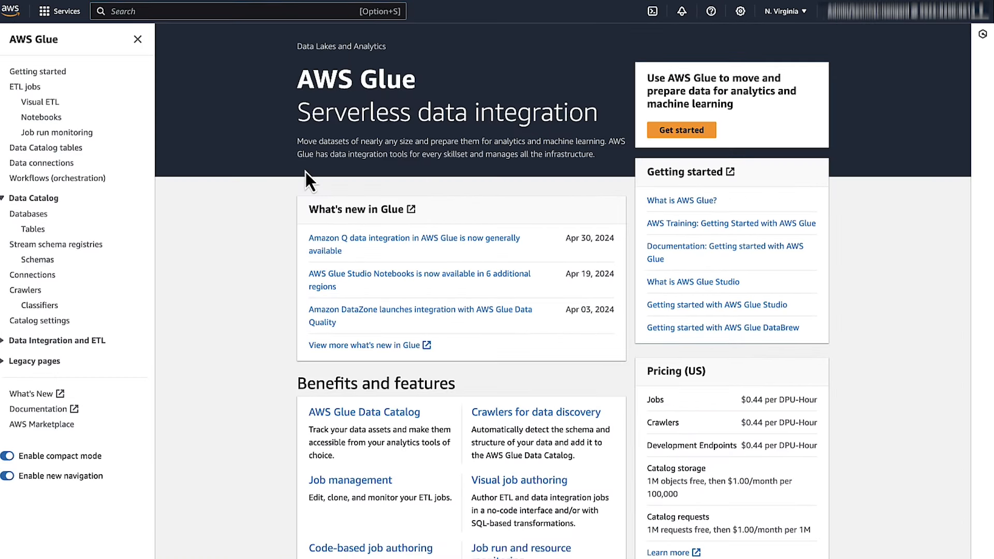
left_click(35, 230)
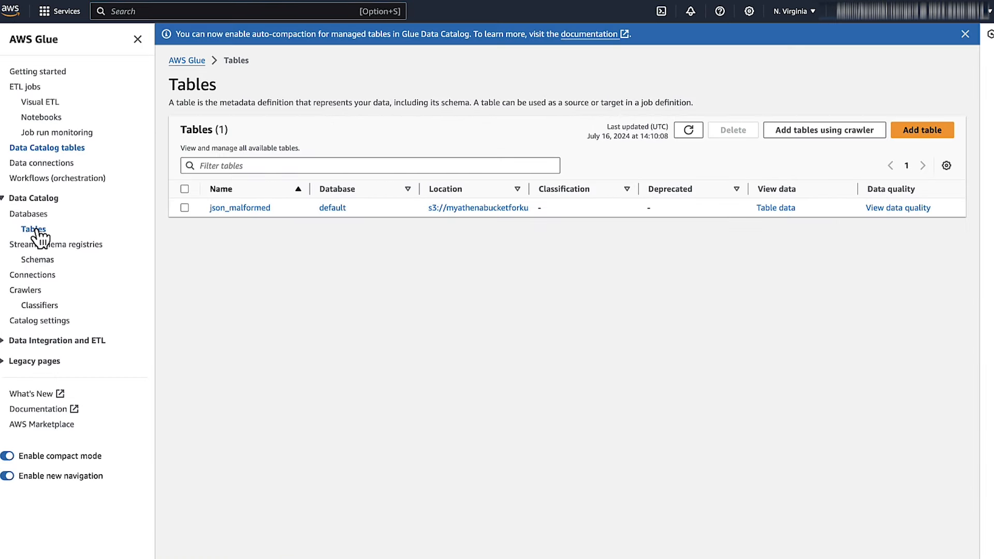
left_click(255, 210)
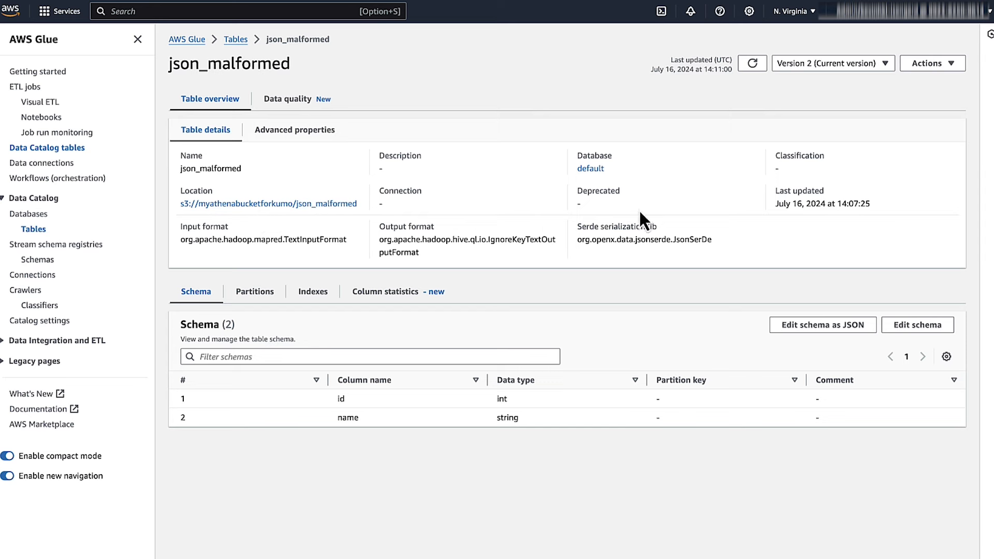
left_click(946, 65)
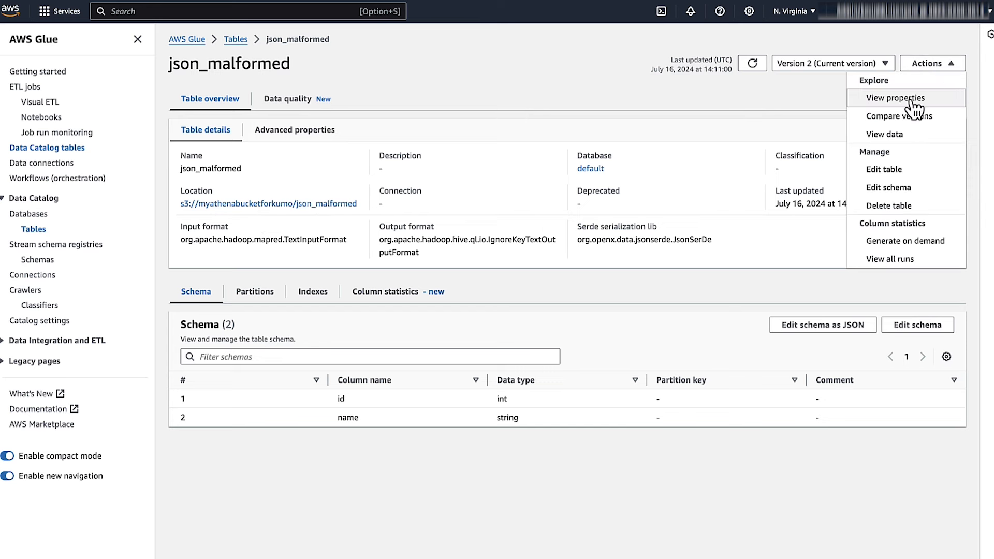
left_click(886, 170)
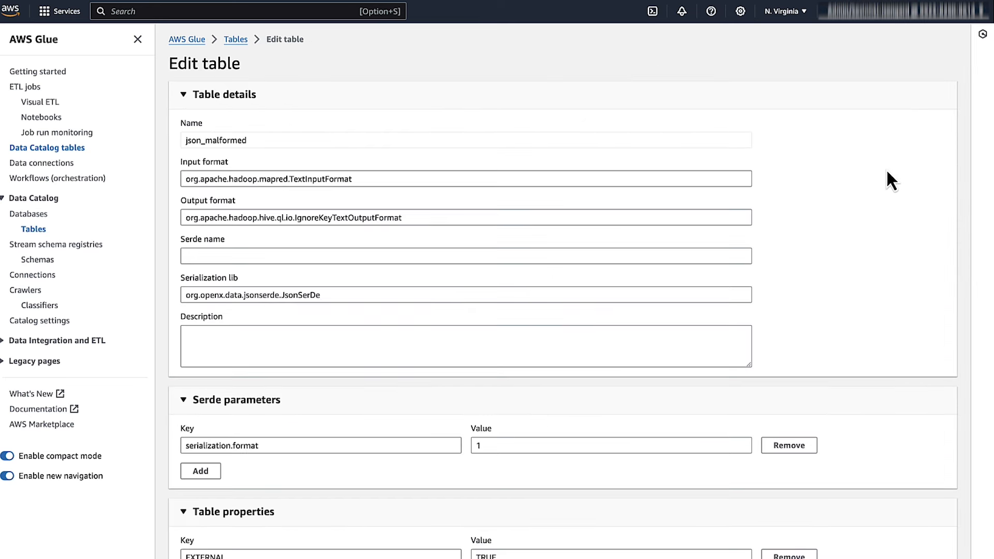
Add the serde parameter ignore.malformed.json with the value true to the json_malformed table and save it.
scroll(272, 370, "down", 2)
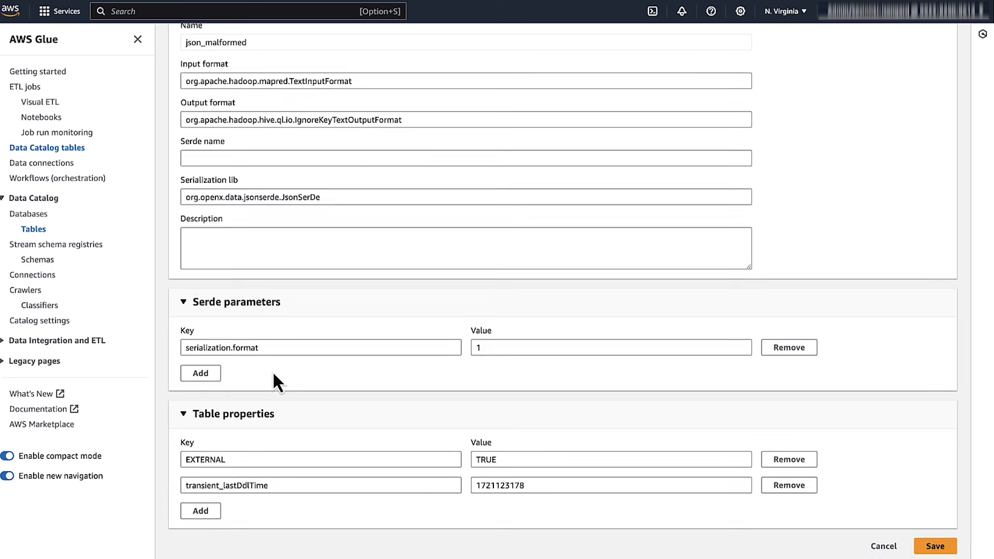
left_click(209, 374)
type("ignore.malformed.json")
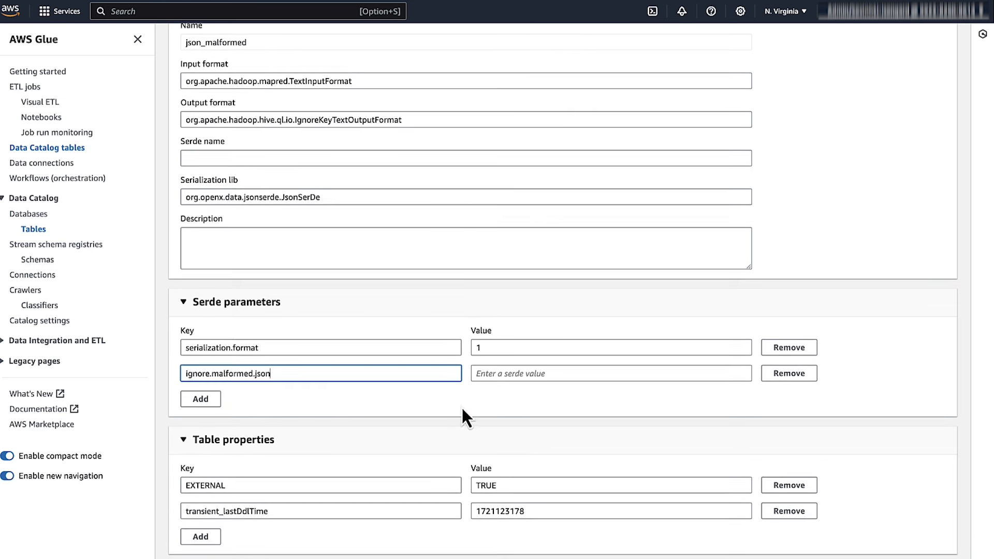
left_click(532, 373)
type("true")
scroll(720, 371, "down", 1)
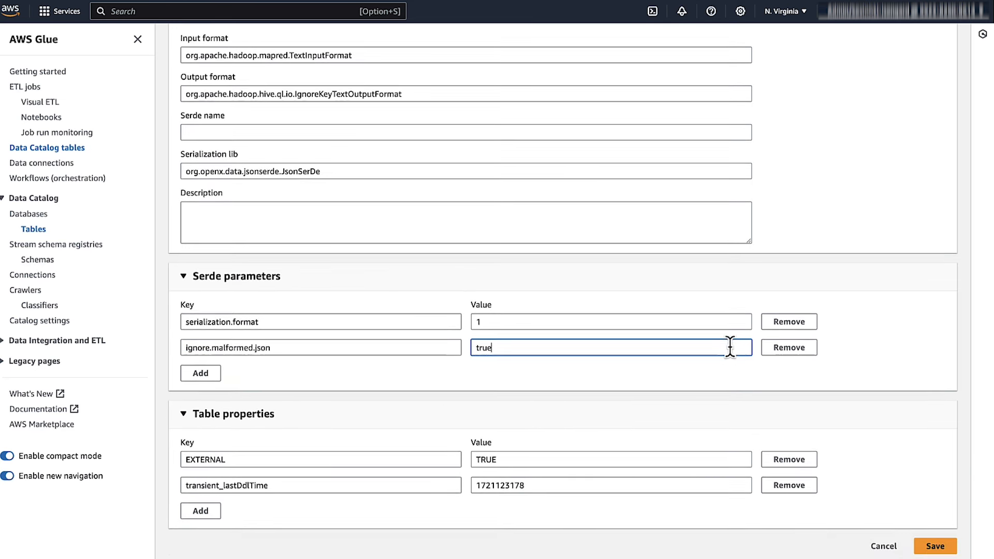
left_click(934, 546)
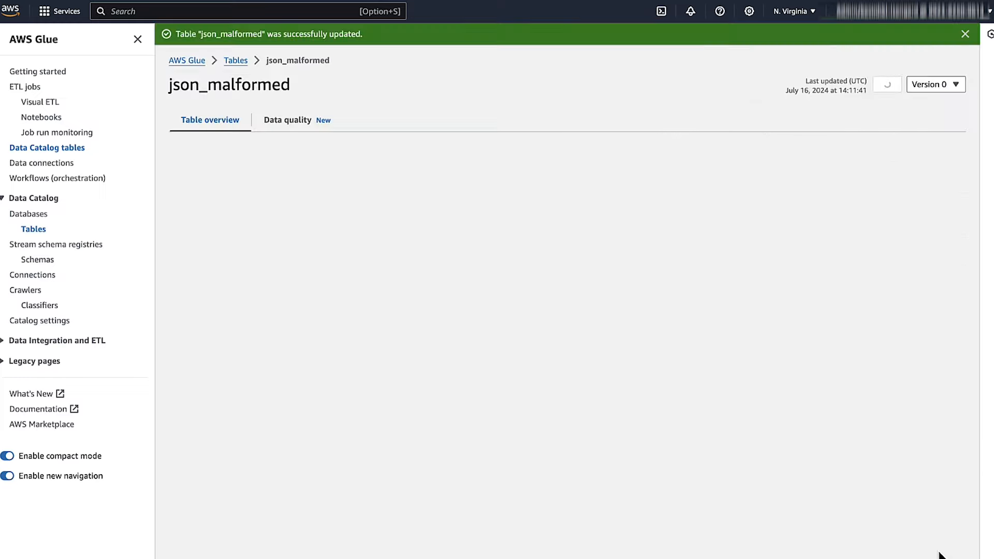
Switch back to Athena and rerun the select query on json_malformed.
left_click(232, 11)
type("athena")
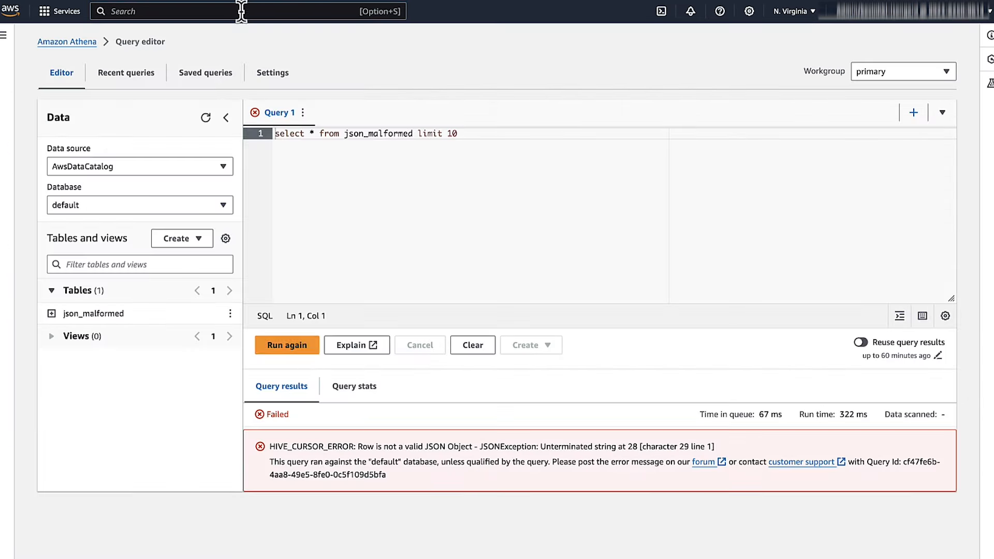
left_click(293, 346)
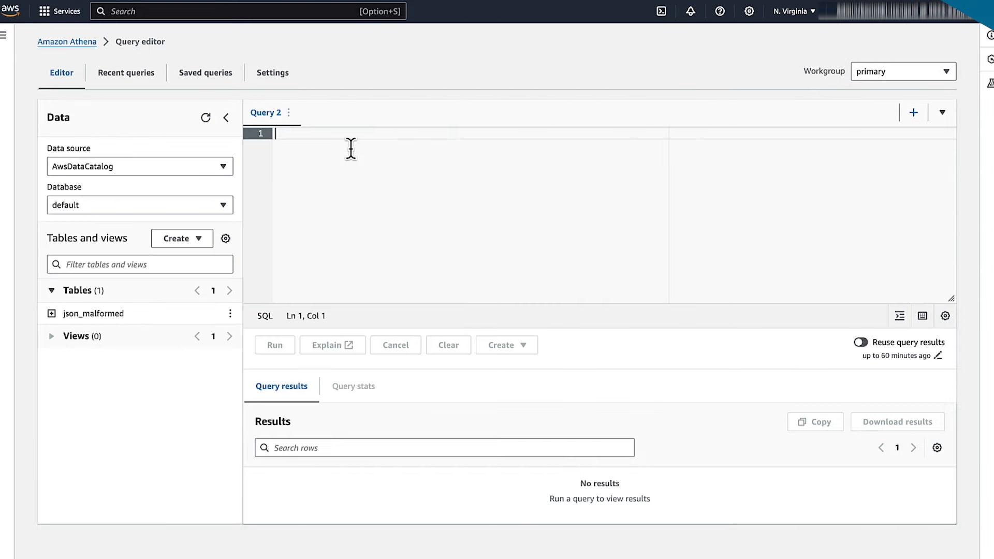
Run the query SELECT "$PATH", * FROM json_malformed where id is NULL and view its result rows.
type("SELECT \"$PATH\", * FROM json_malformed where id is NULL")
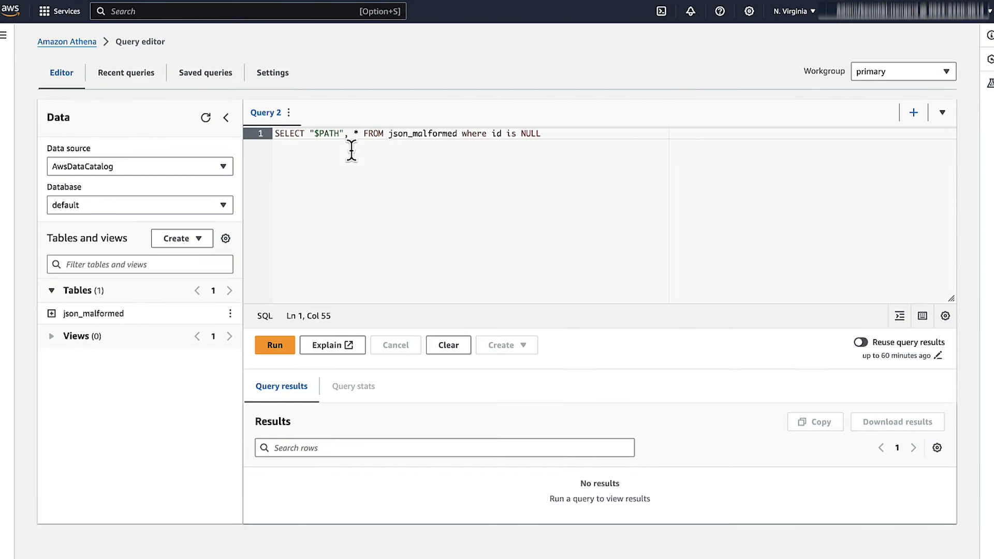
left_click(282, 347)
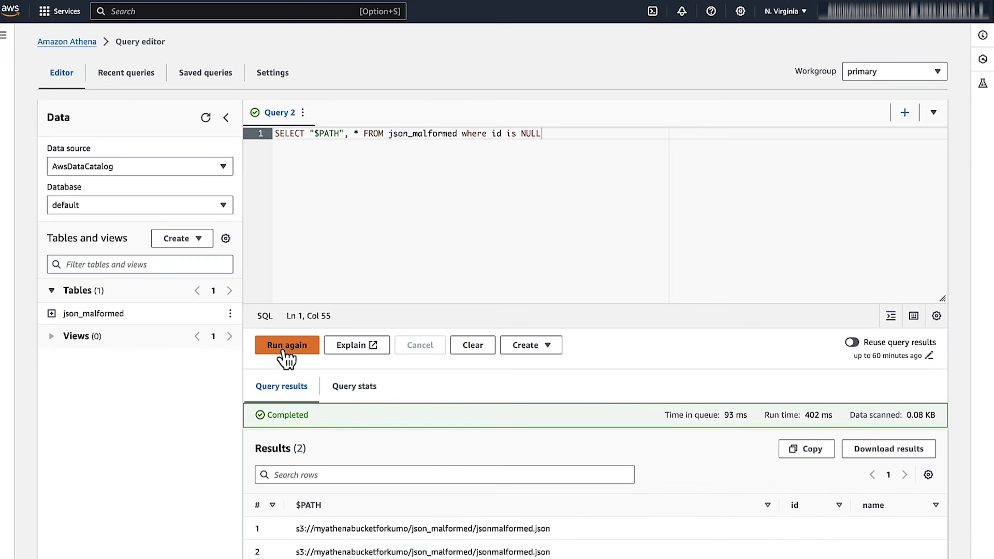
scroll(406, 250, "down", 1)
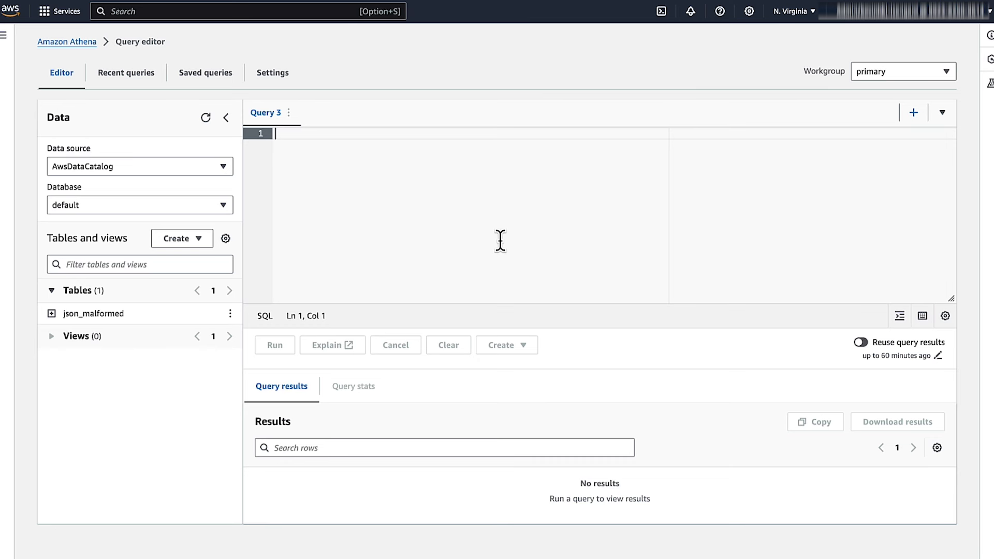
Create external table json_validator if not existing, with string column jsonrow, delimited rows, fields terminated by '%', and location s3://myathenabucketforkumo/json_malformed/.
type("CREATE EXTERNAL TABLE IF NOT EXISTS json_validator (jsonrow string) ROW FORMAT DELIMITED FIELDS TERMINATED BY '%' location 's3://myathenabucketforkumo/json_malformed/';")
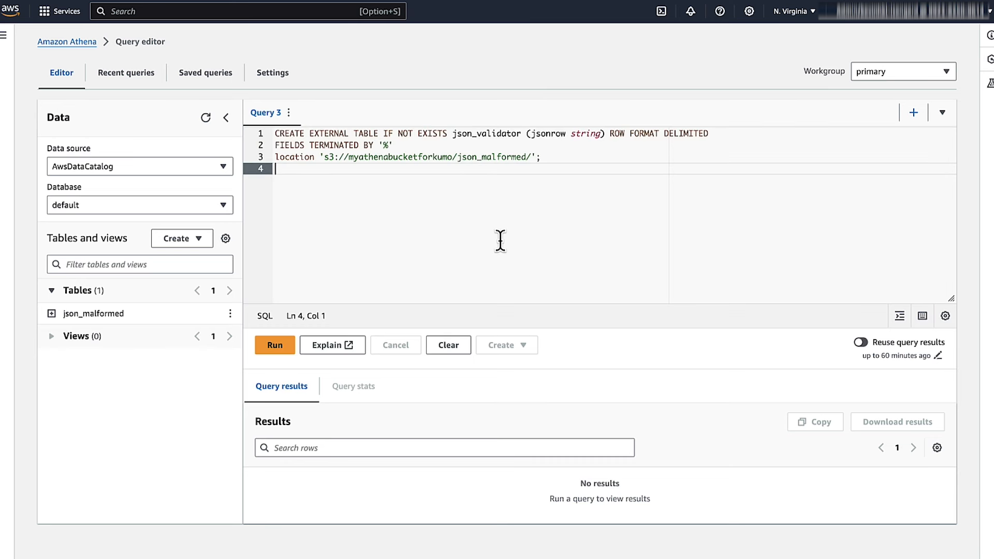
left_click(282, 352)
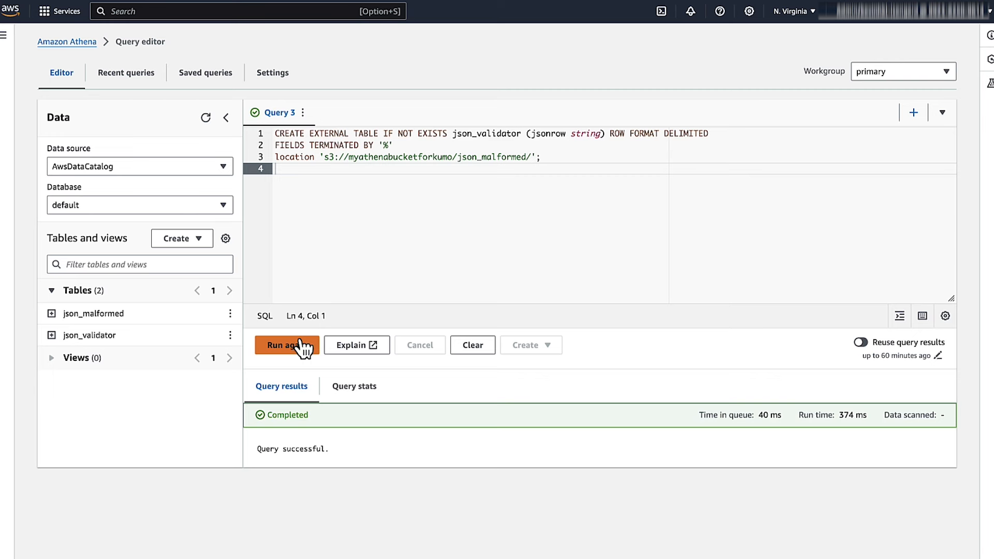
In a new query, run WITH testdataset AS (SELECT "$path" s3path,jsonrow,try(json_parse(jsonrow)) isjson FROM json_validator) SELECT * FROM testdataset WHERE ISJSON IS NULL;.
left_click(913, 114)
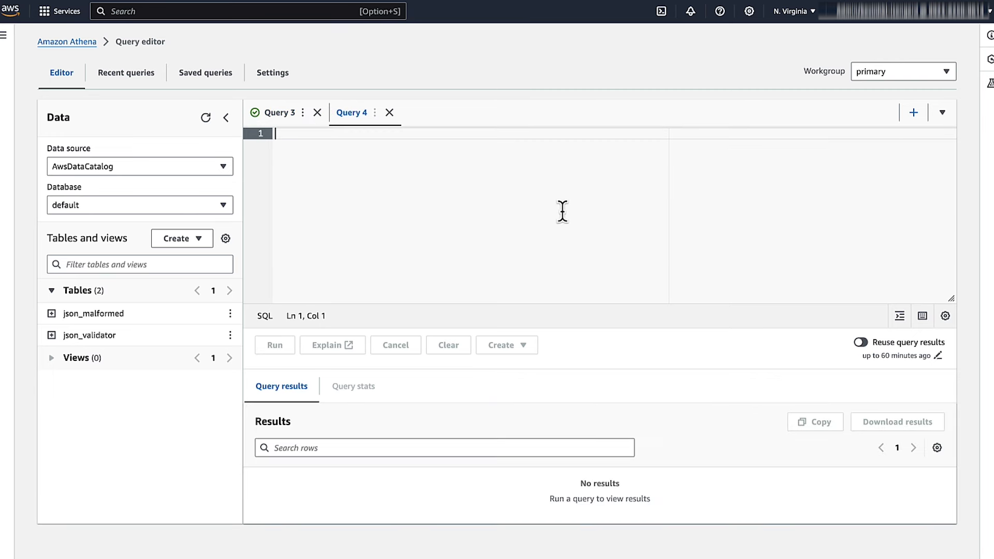
type("WITH testdataset AS (SELECT \"$path\" s3path,jsonrow,try(json_parse(jsonrow)) isjson FROM json_validator) SELECT * FROM testdataset WHERE ISJSON IS NULL;")
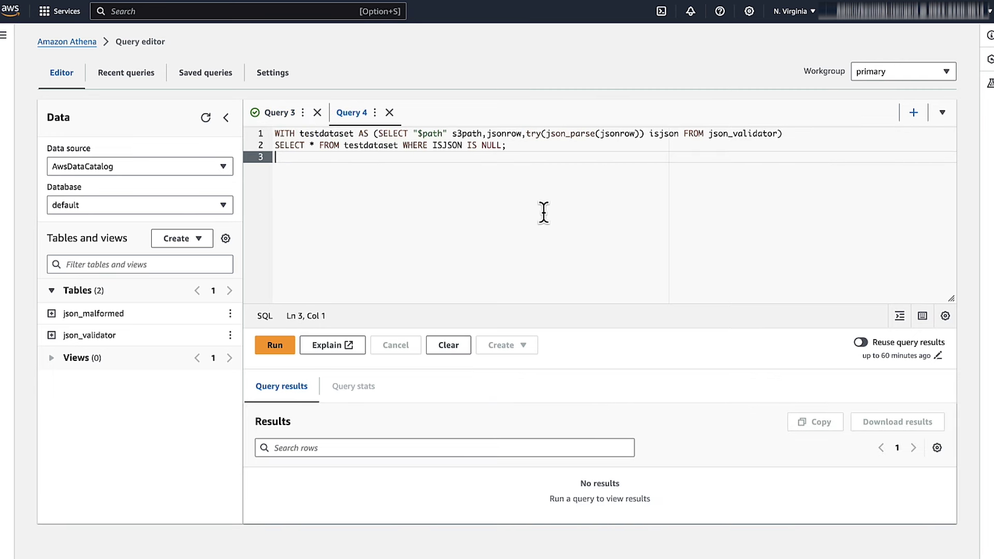
left_click(272, 346)
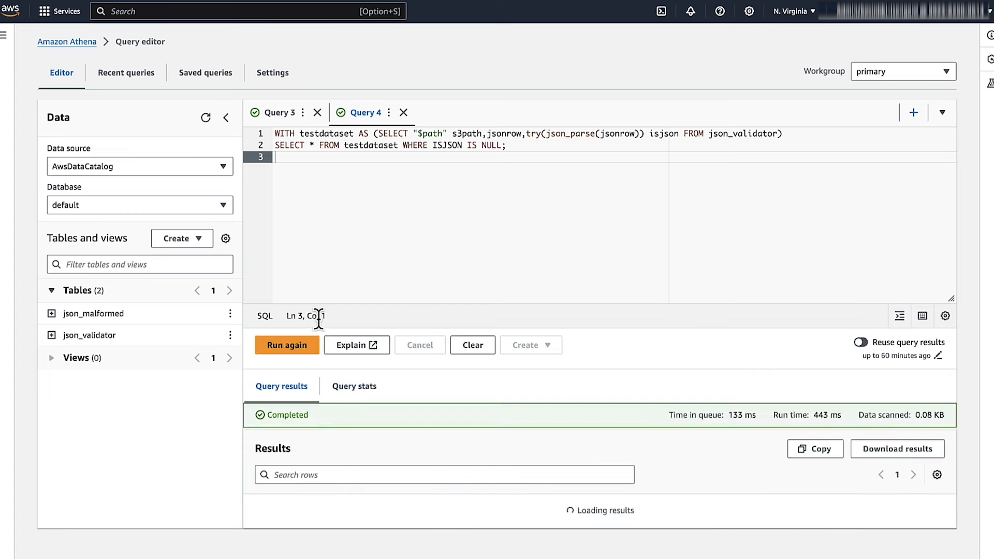
scroll(349, 287, "down", 1)
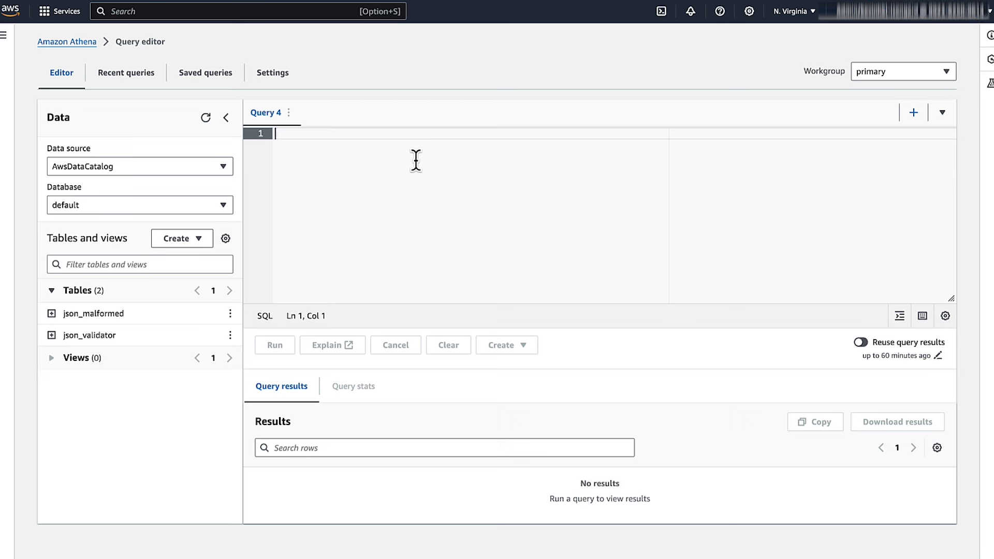
Create external table pretty_json (id int, name string) using SerDe org.openx.data.jsonserde.JsonSerDe at s3://myathenabucketforkumo/pretty_json/.
type("CREATE EXTERNAL TABLE pretty_json ( id int,     name string ) ROW FORMAT SERDE 'org.openx.data.jsonserde.JsonSerDe' LOCATION 's3://myathenabucketforkumo/pretty_json/';")
left_click(280, 346)
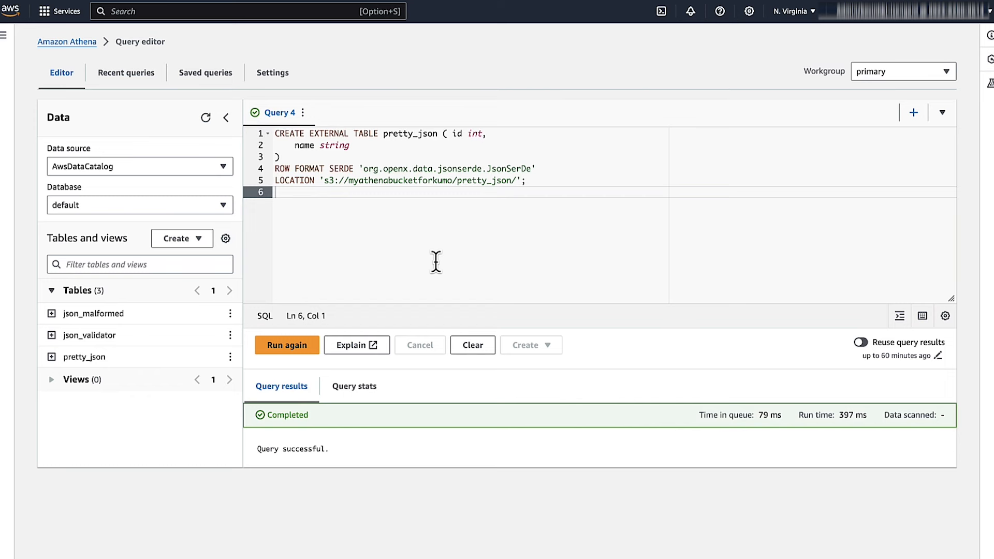
In a new query, run SELECT * FROM pretty_json LIMIT 10.
left_click(914, 112)
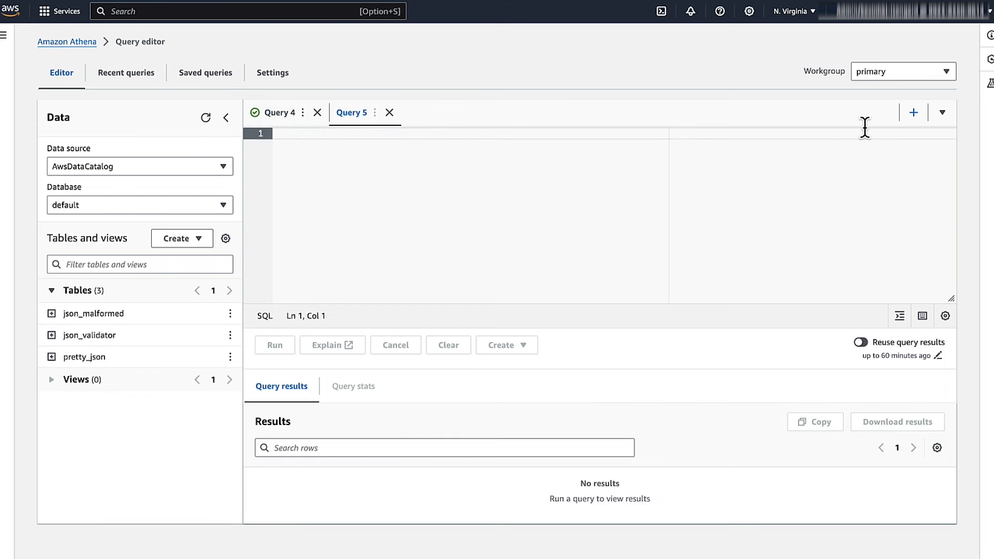
type("SELECT * FROM pretty_json LIMIT 10")
left_click(286, 341)
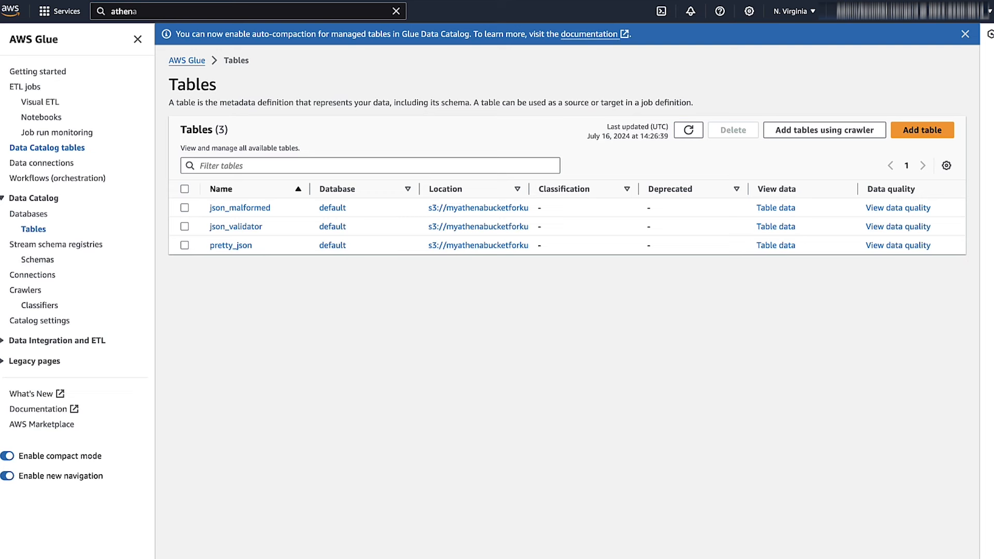
Open the pretty_json table from the AWS Glue tables list for editing.
left_click(231, 246)
left_click(938, 65)
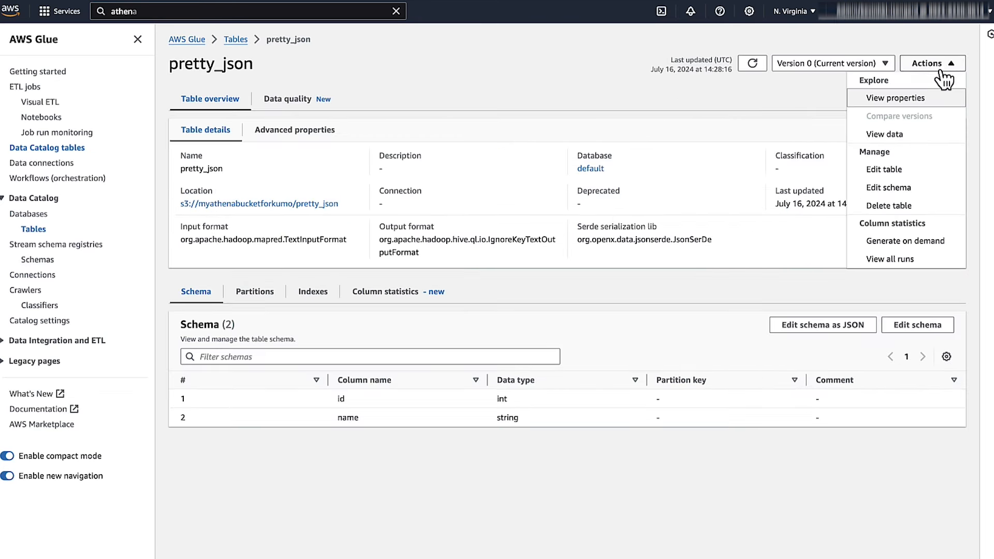
left_click(885, 171)
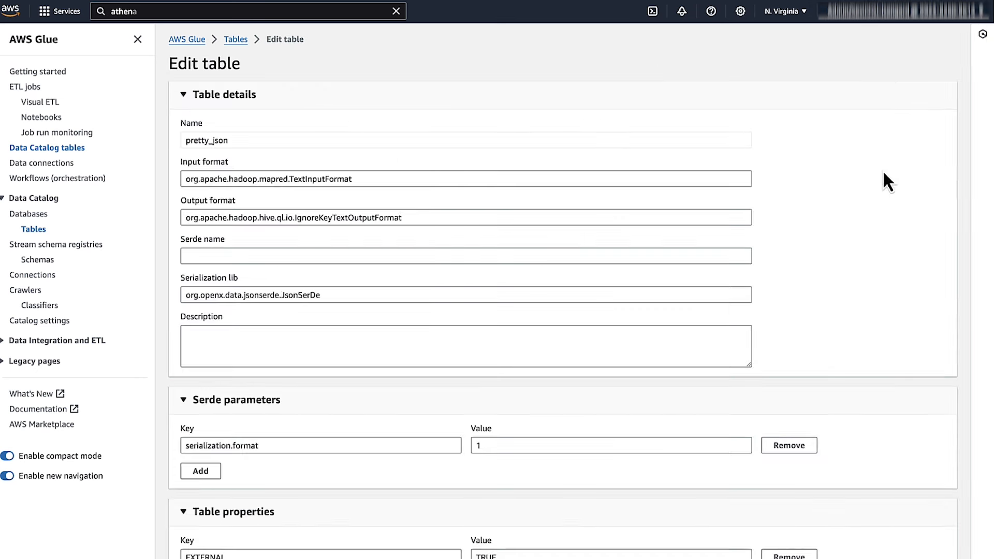
Set the table's input format to com.amazon.ionhiveserde.formats.IonInputFormat and its output format to com.amazon.ionhiveserde.formats.IonOutputFormat.
left_click_drag(745, 179, 141, 150)
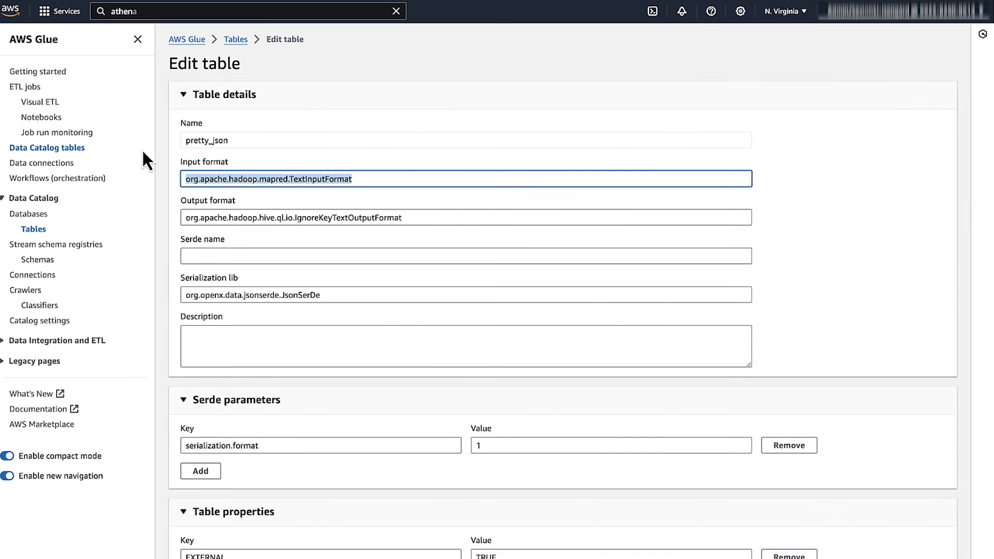
key("BackSpace")
type("com.amazon.ionhiveserde.formats.IonInputFormat")
triple_click(344, 218)
type("com.amazon.ionhiveserde.formats.IonOutputFormat")
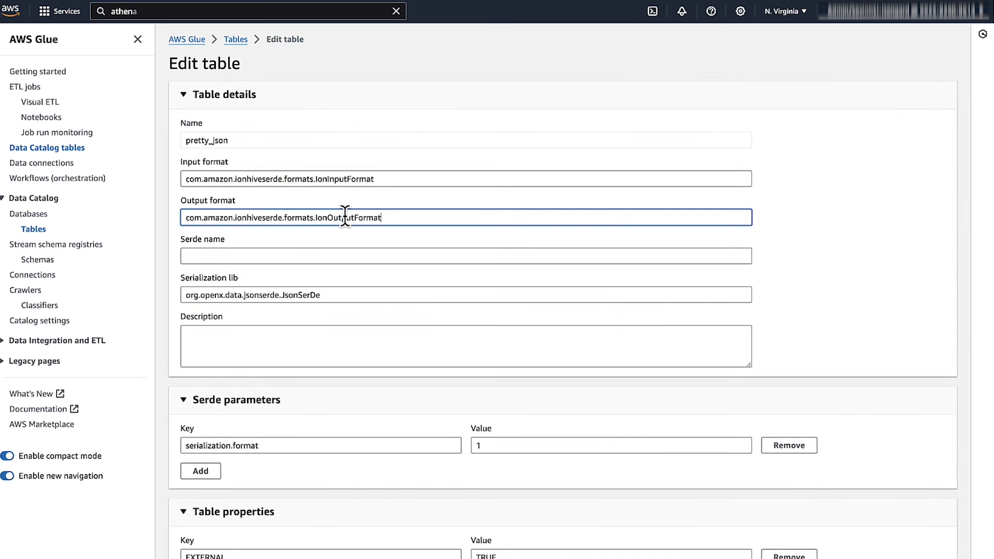
Set the serialization lib of pretty_json to com.amazon.ionhiveserde.IonHiveSerDe and save the table.
triple_click(276, 293)
type("com.amazon.ionhiveserde.IonHiveSerDe")
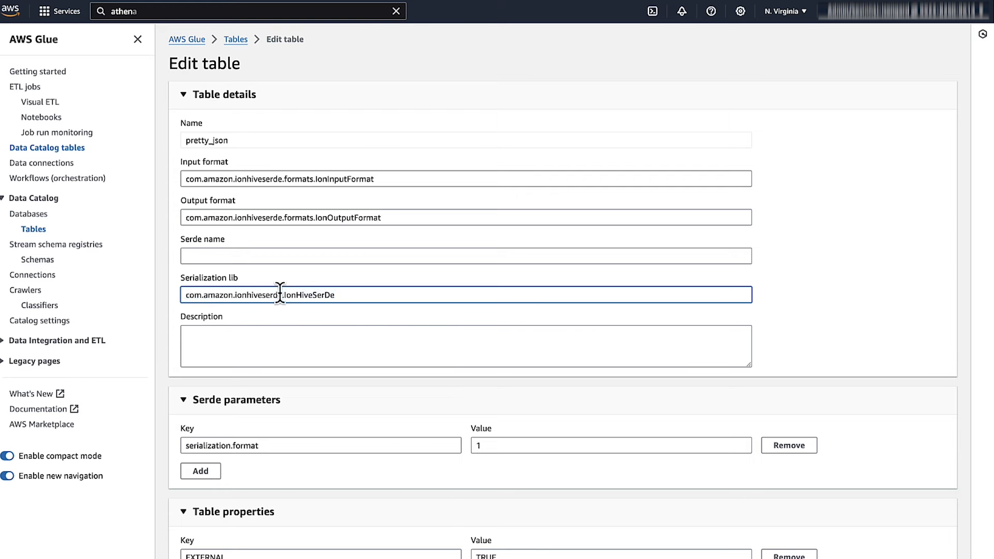
scroll(290, 288, "down", 2)
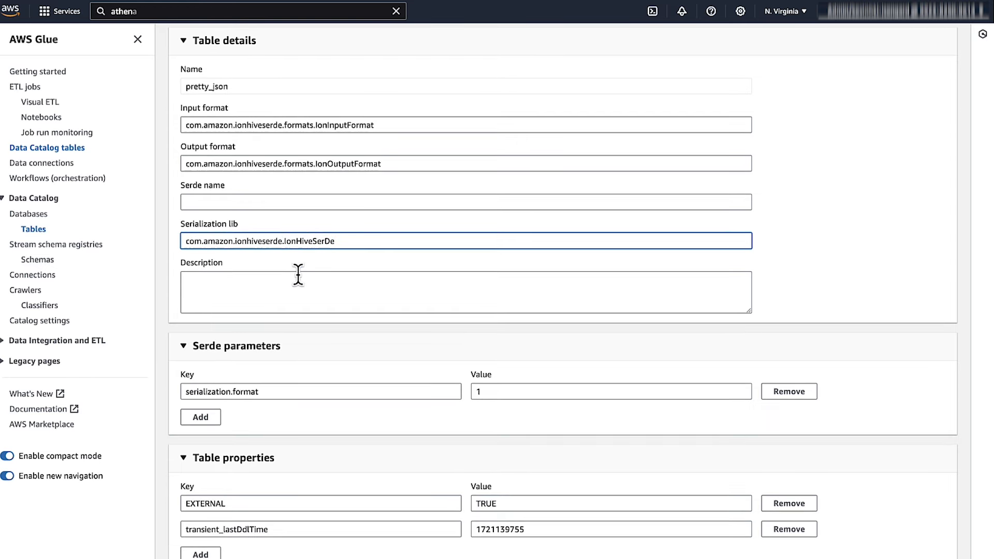
scroll(298, 275, "down", 2)
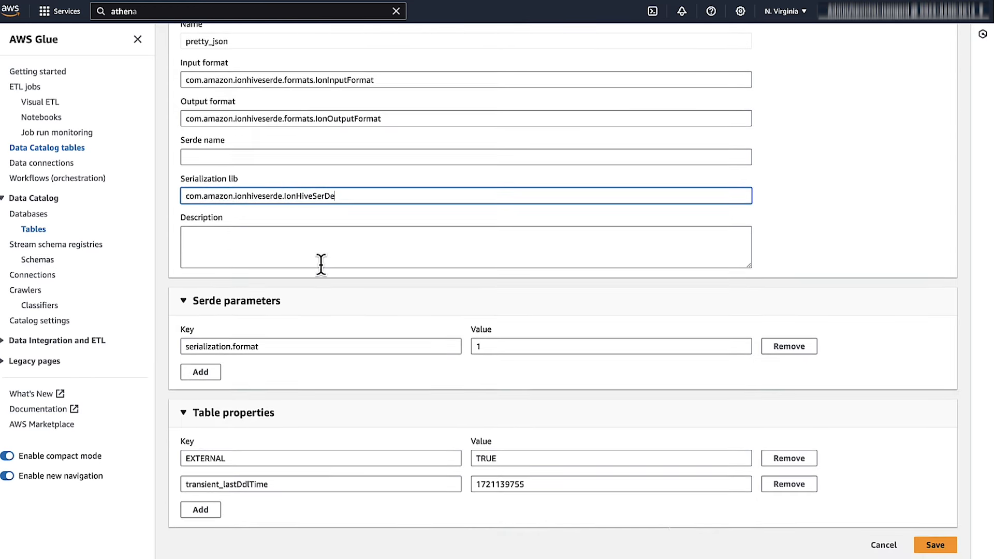
left_click(939, 543)
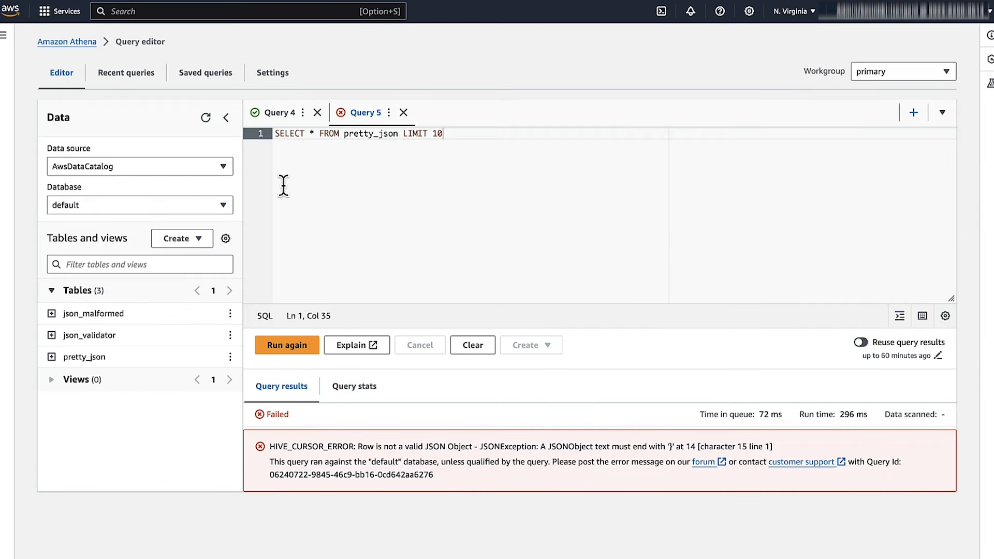
Switch to the Athena query editor and rerun the SELECT query on pretty_json.
left_click(311, 348)
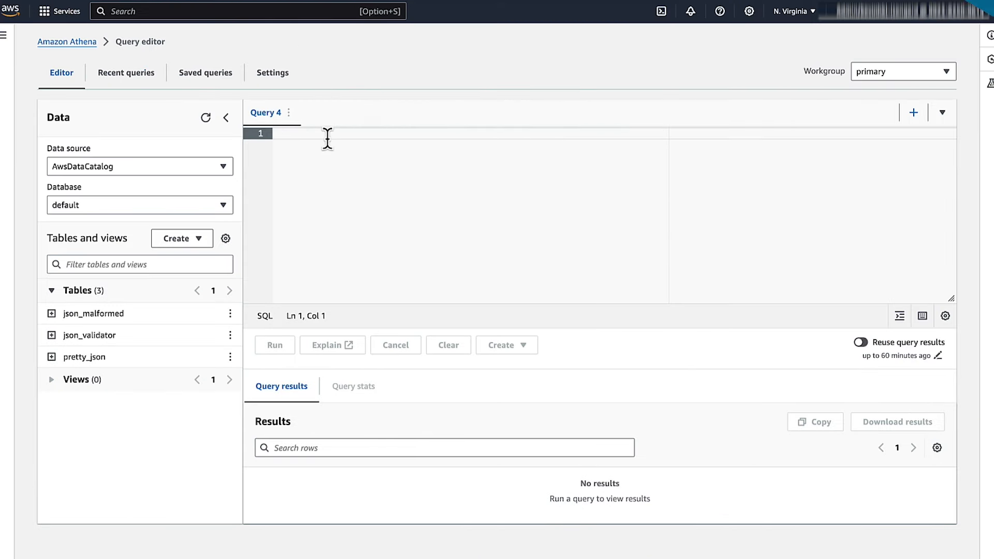
Create external table casesensitive_json with String columns user_name and username, serde org.openx.data.jsonserde.JsonSerDe, and location s3://myathenabucketforkumo/casesensitive_json/.
type("CREATE external TABLE casesensitive_json (user_name String,username String) ROW FORMAT serde 'org.openx.data.jsonserde.JsonSerDe' LOCATION 's3://myathenabucketforkumo/casesensitive_json/';")
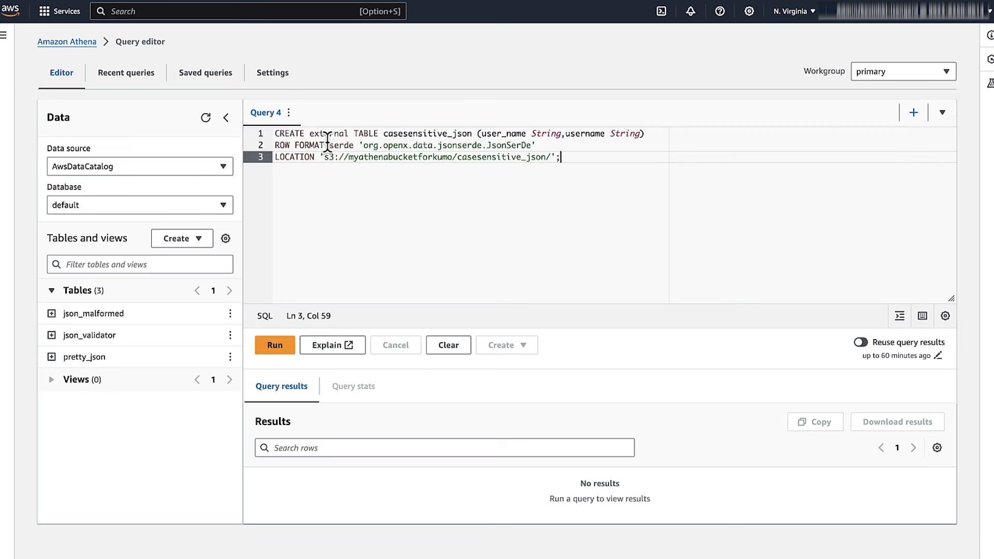
left_click(277, 350)
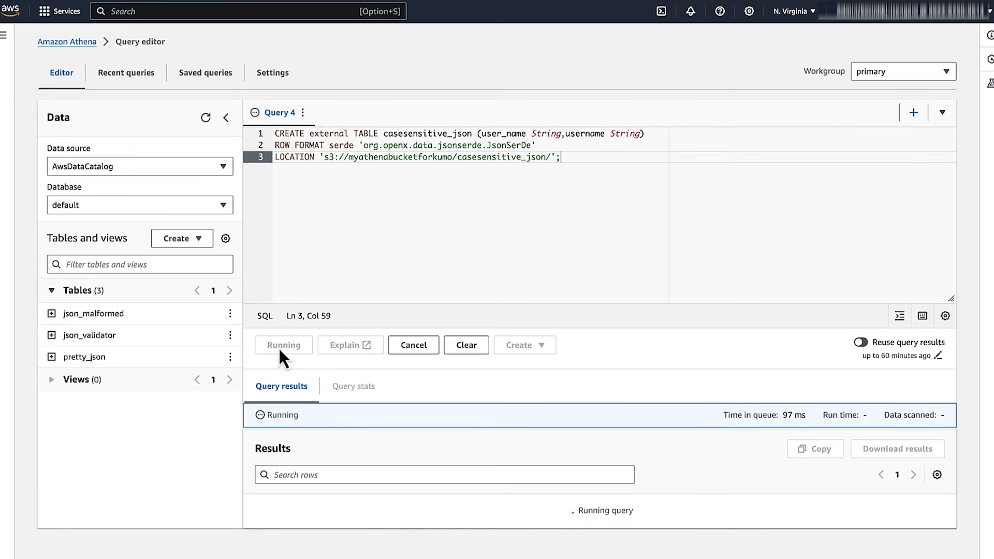
In a new query, run SELECT * FROM casesensitive_json LIMIT 10.
left_click(913, 112)
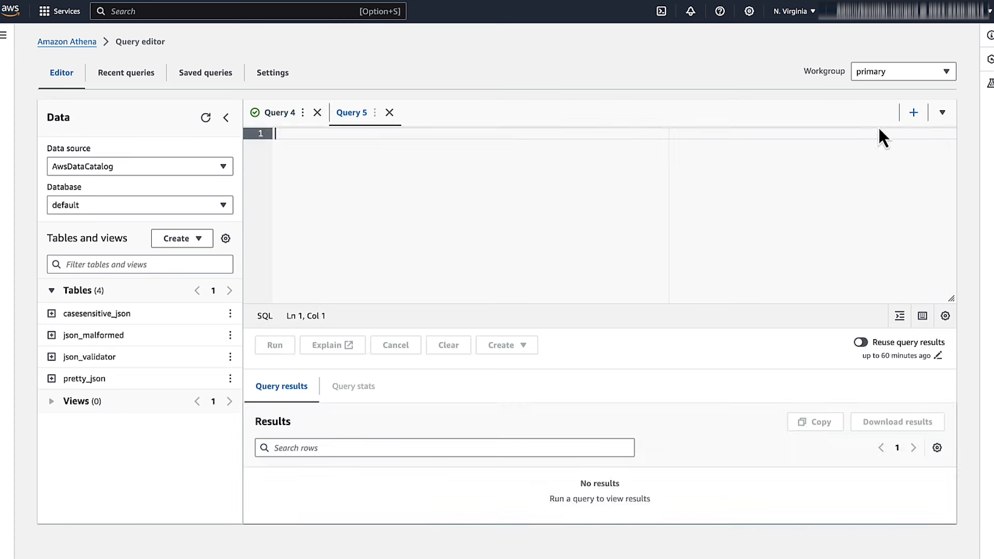
type("SELECT * FROM casesensitive_json LIMIT 10")
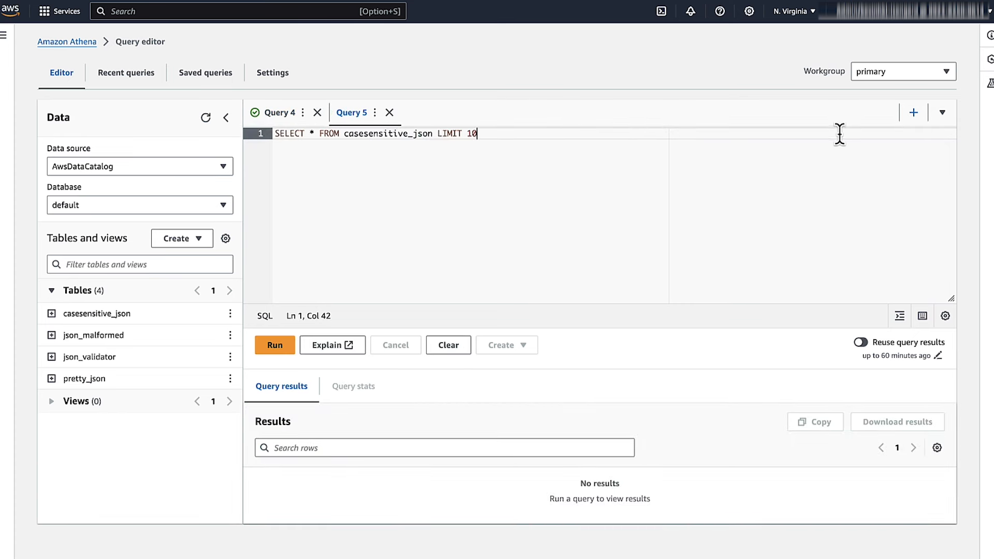
left_click(275, 341)
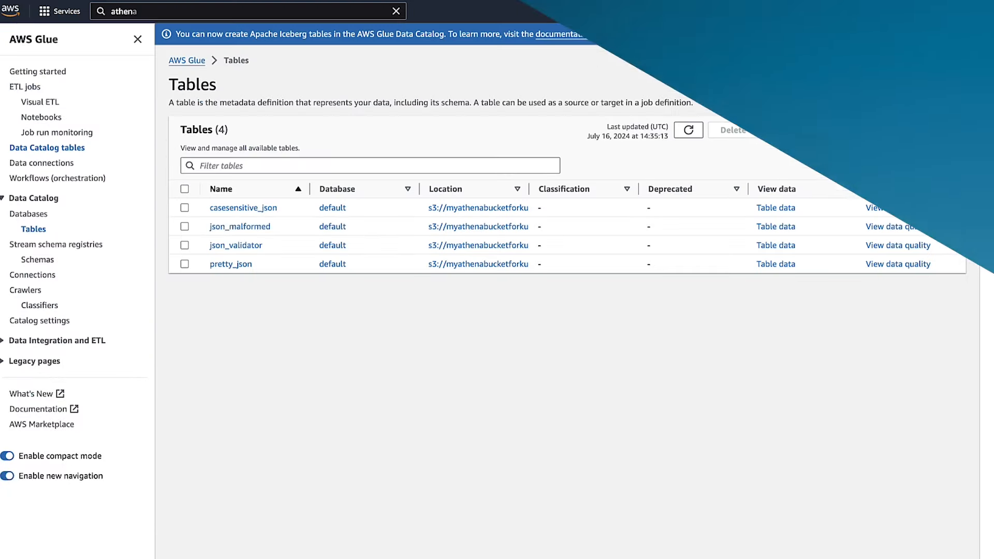
Open the casesensitive_json table from the AWS Glue tables list for editing.
left_click(227, 208)
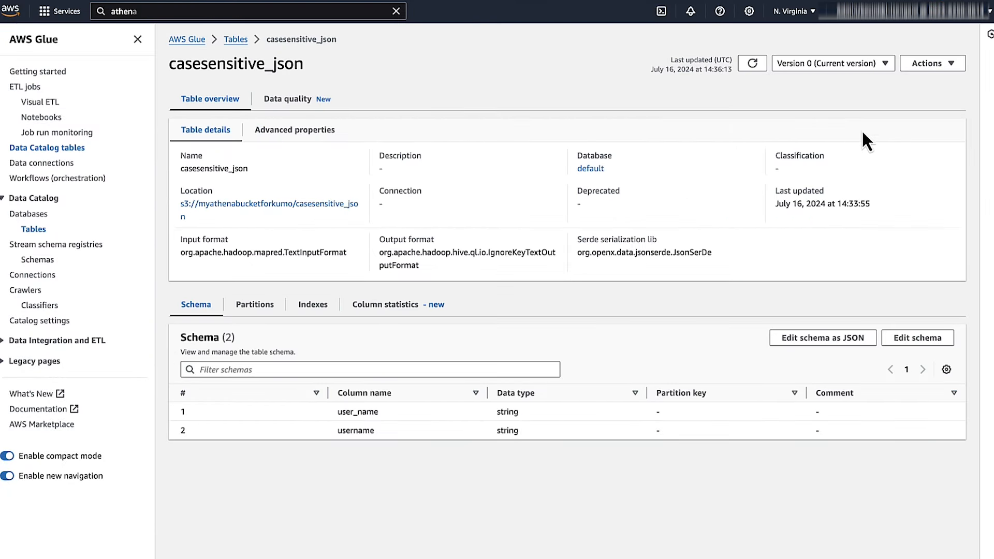
left_click(930, 67)
left_click(884, 169)
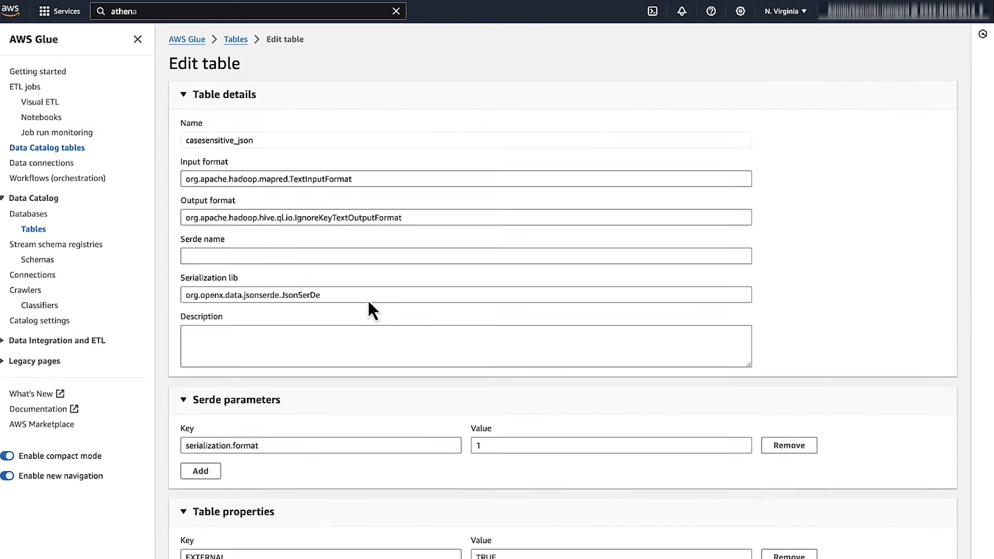
Add the table property case.insensitive with the value false to casesensitive_json.
scroll(371, 308, "down", 2)
left_click(325, 484)
type("case.insensitive")
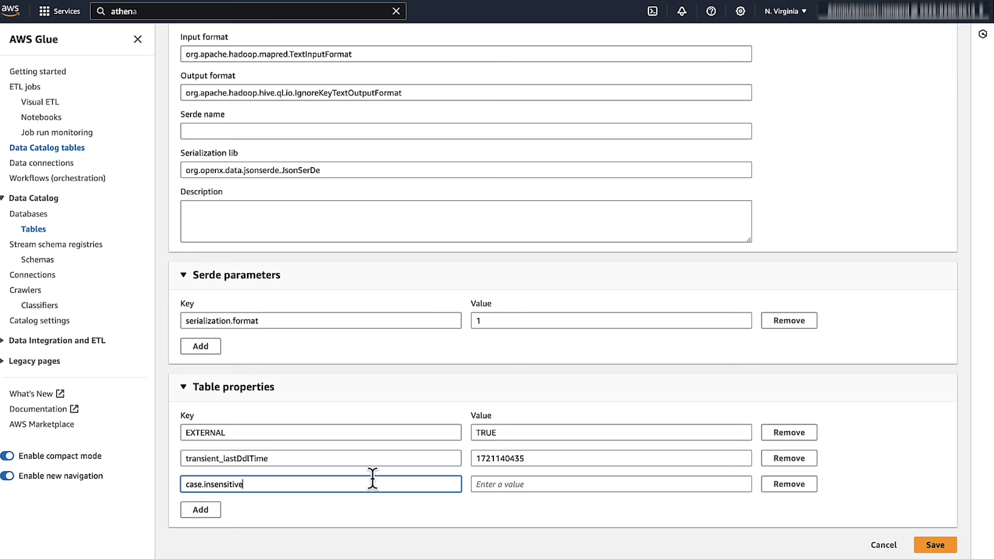
left_click(587, 484)
type("f")
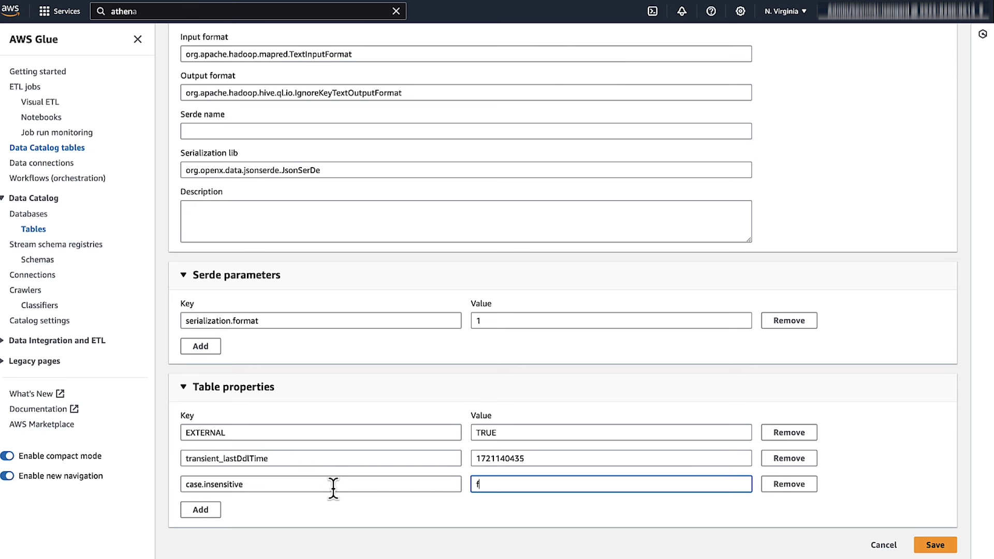
type("alse")
Add the table property mapping.user_name with the value Username and save the table.
left_click(214, 511)
type("mapping.user_name")
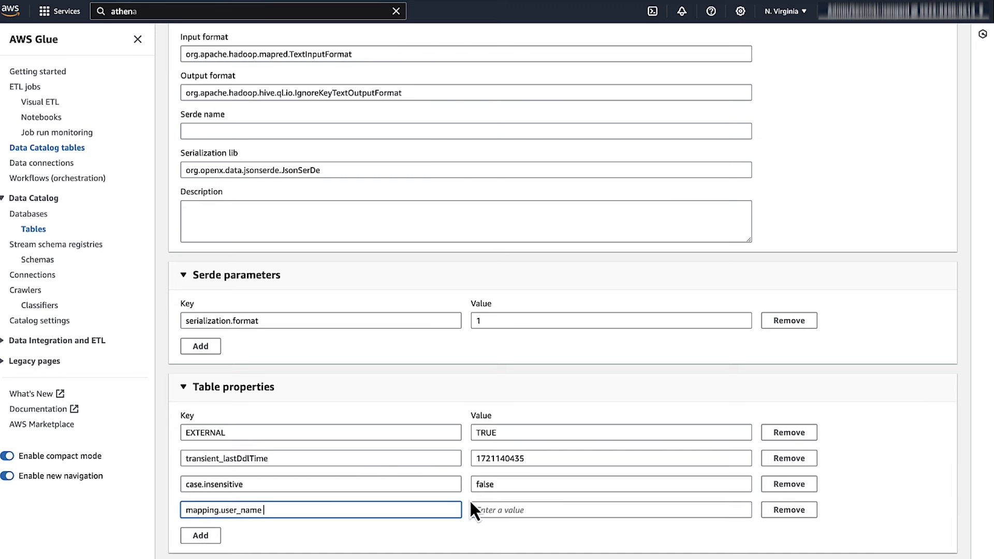
left_click(507, 504)
type("Username")
scroll(510, 414, "down", 1)
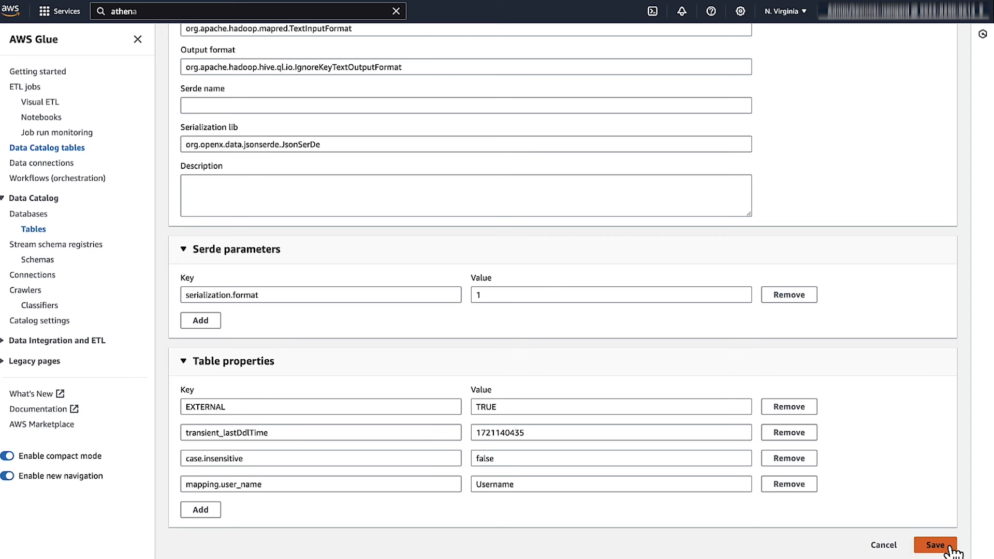
left_click(949, 547)
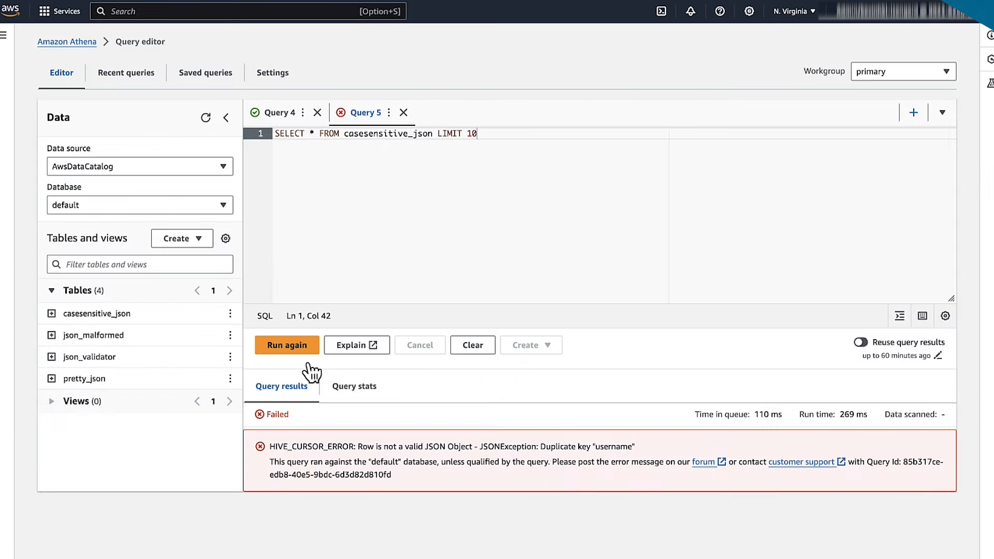
Switch to the Athena query editor and rerun the SELECT query on casesensitive_json.
left_click(299, 350)
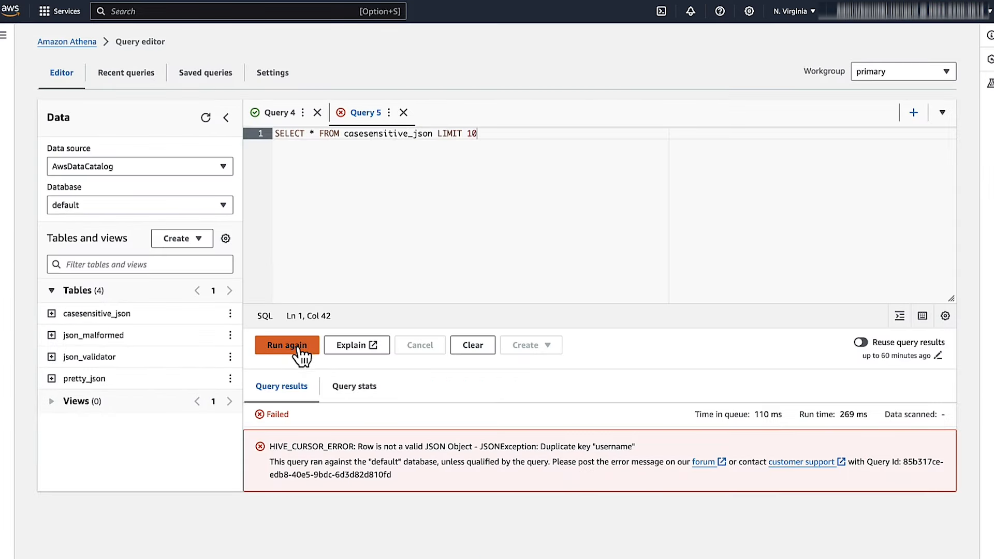